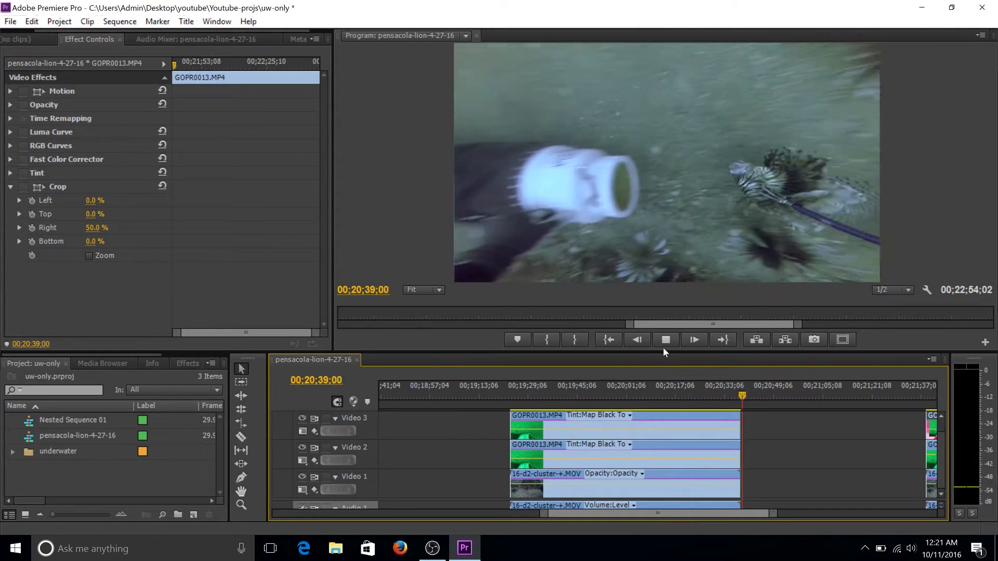
- Stop sequence playback and park the playhead on the later GOPR0013 clip group
click(666, 341)
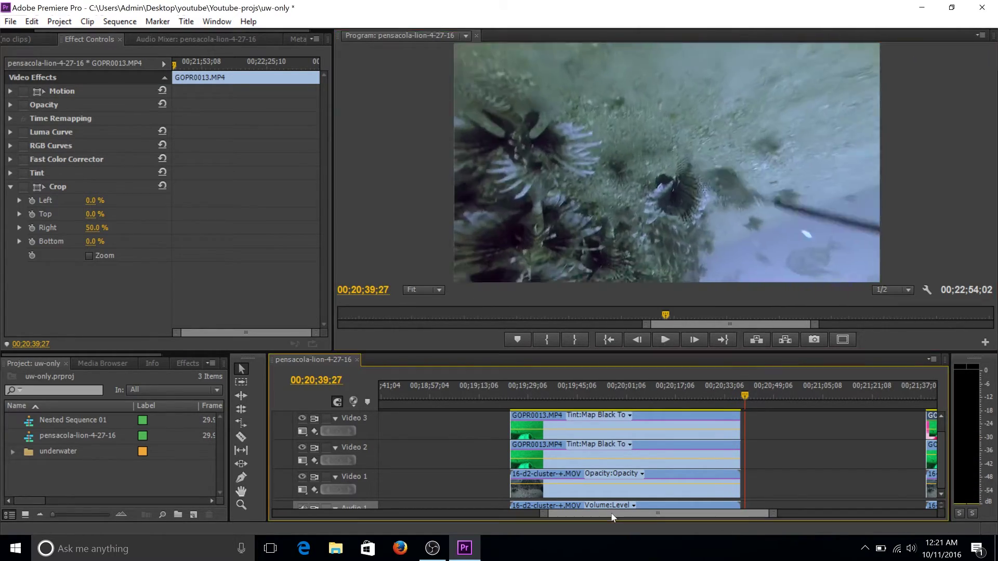
drag(611, 513, 635, 508)
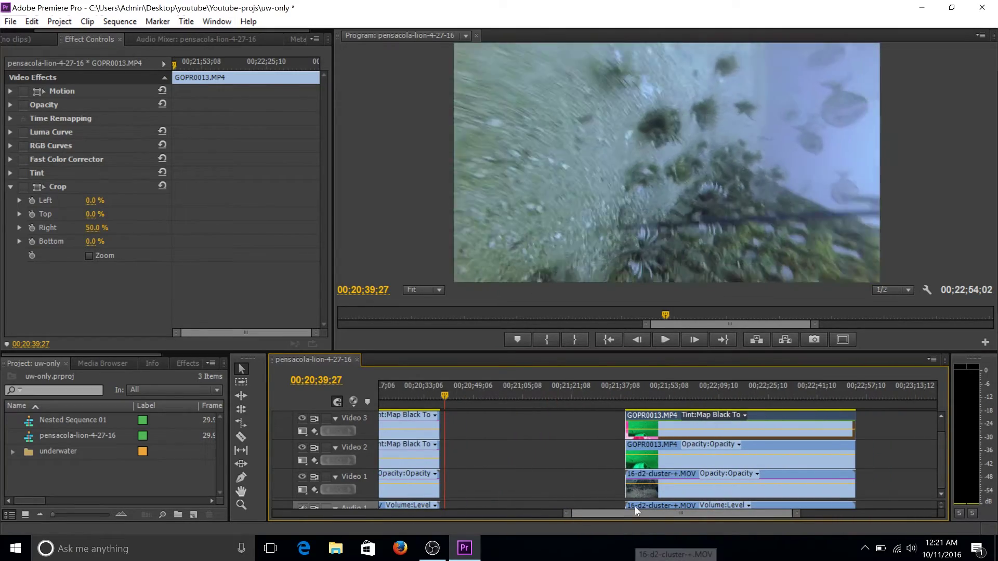
scroll(635, 507, down, 2)
click(644, 394)
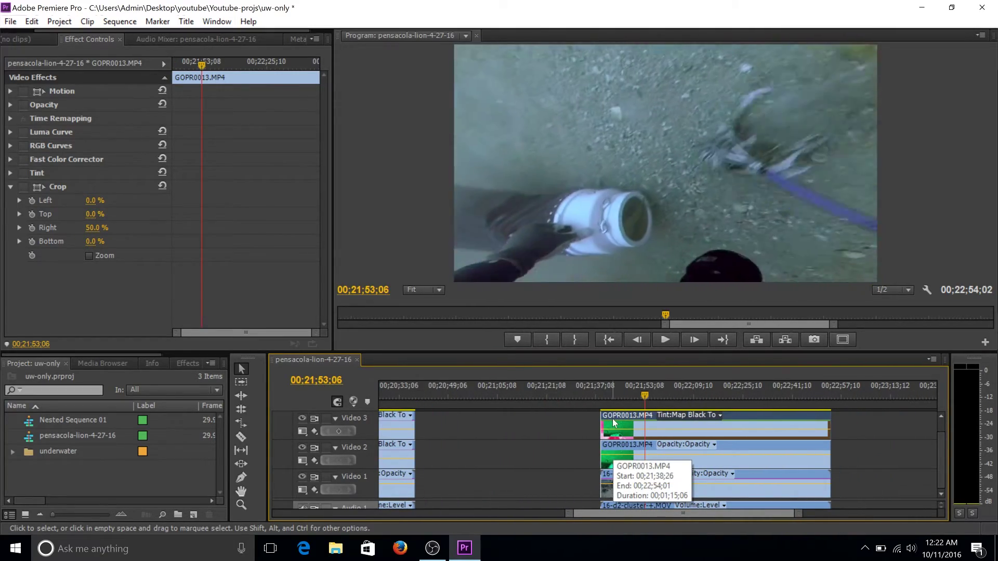
- Disable Video 3 output and select the green GOPR0013 clip on Video 2
click(302, 418)
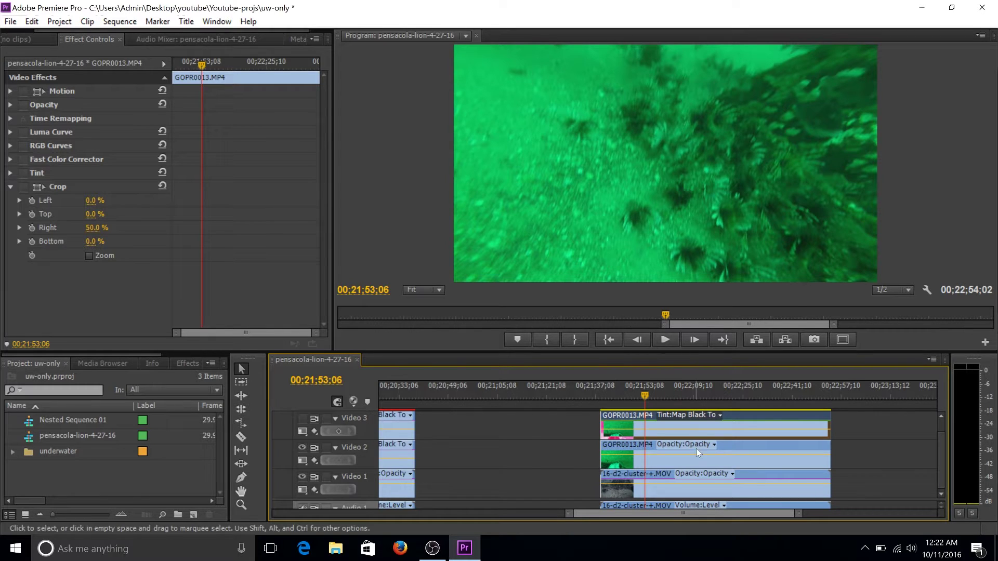
click(657, 462)
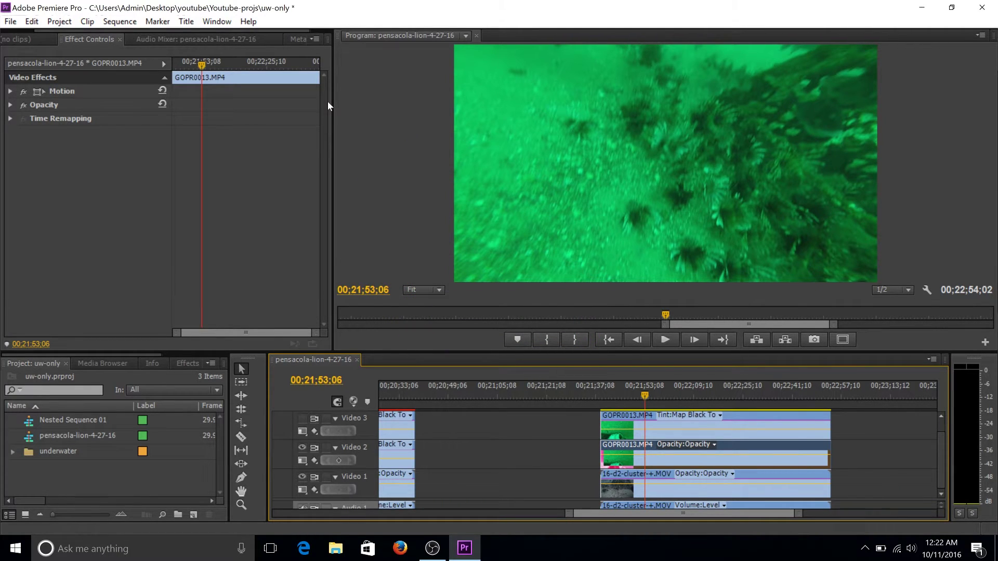
- Apply the Color Correction workspace and set the Reference monitor to YC Waveform
click(216, 22)
mouse_move(352, 52)
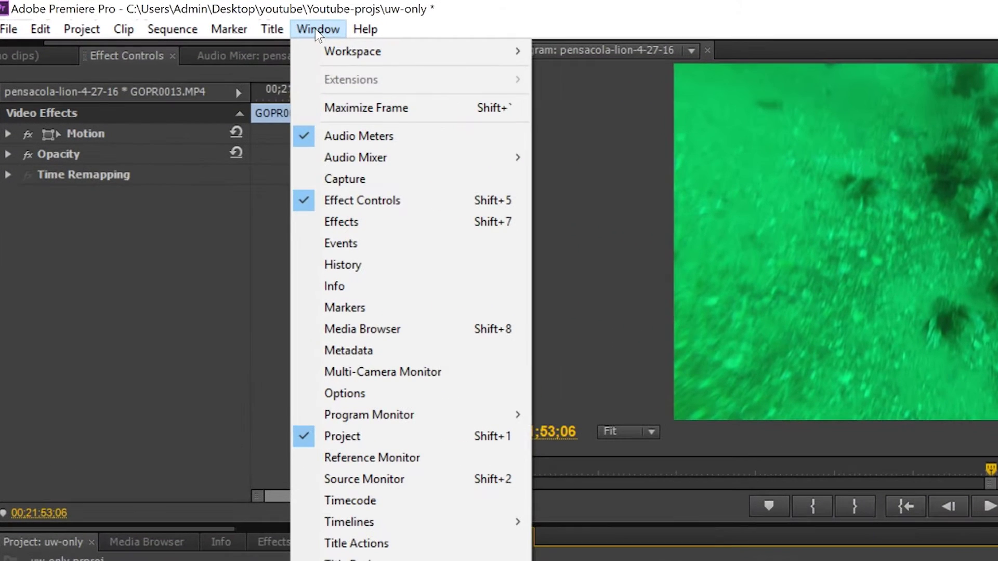
click(544, 70)
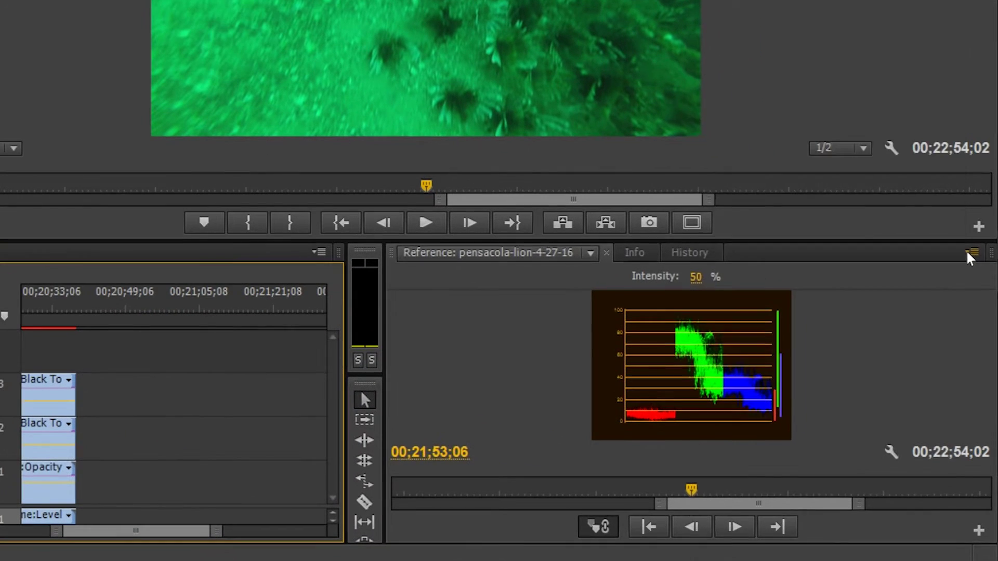
click(980, 328)
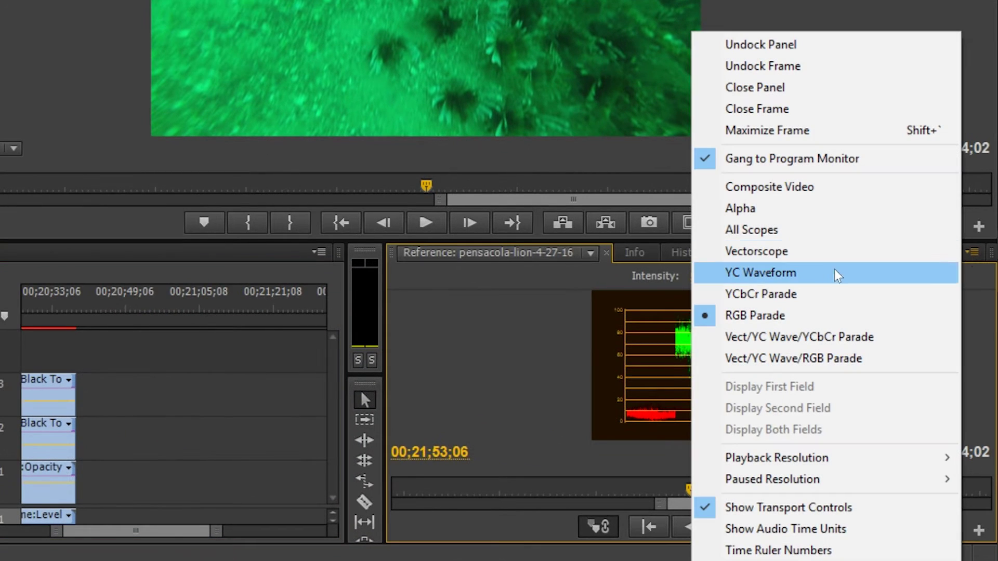
click(823, 281)
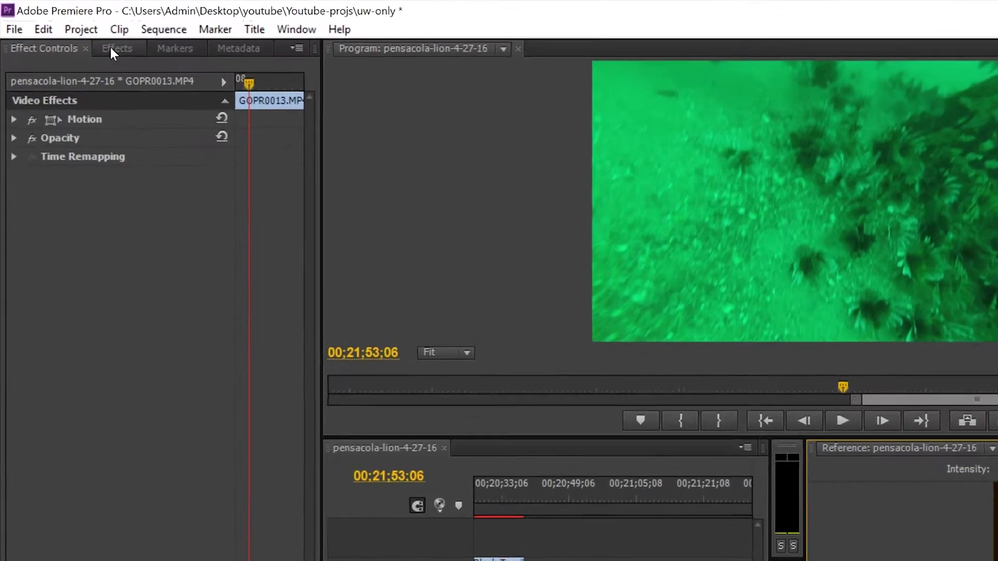
click(81, 34)
- Apply Luma Curve from Video Effects > Color Correction to the GOPR0013 clip
click(201, 76)
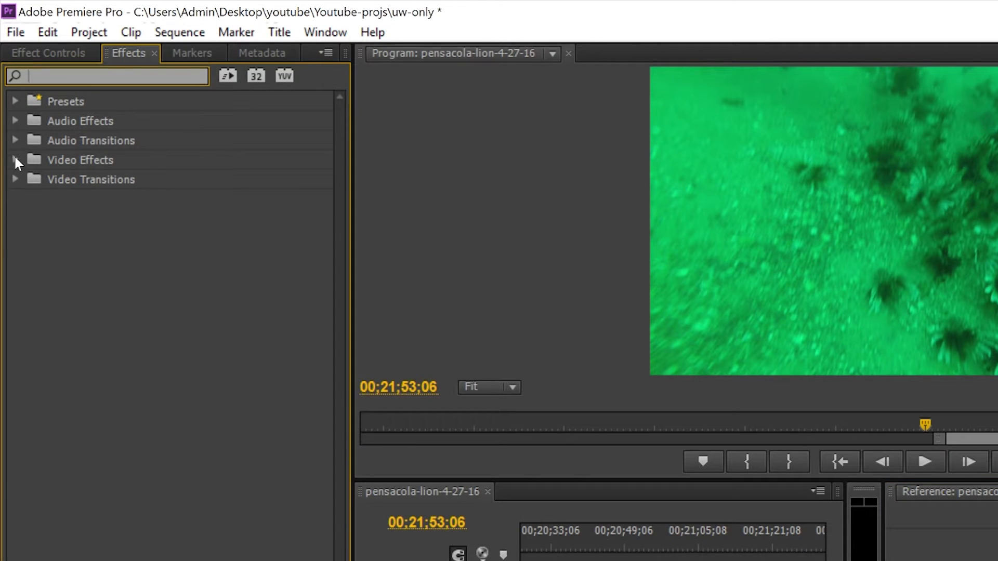
click(15, 161)
click(25, 238)
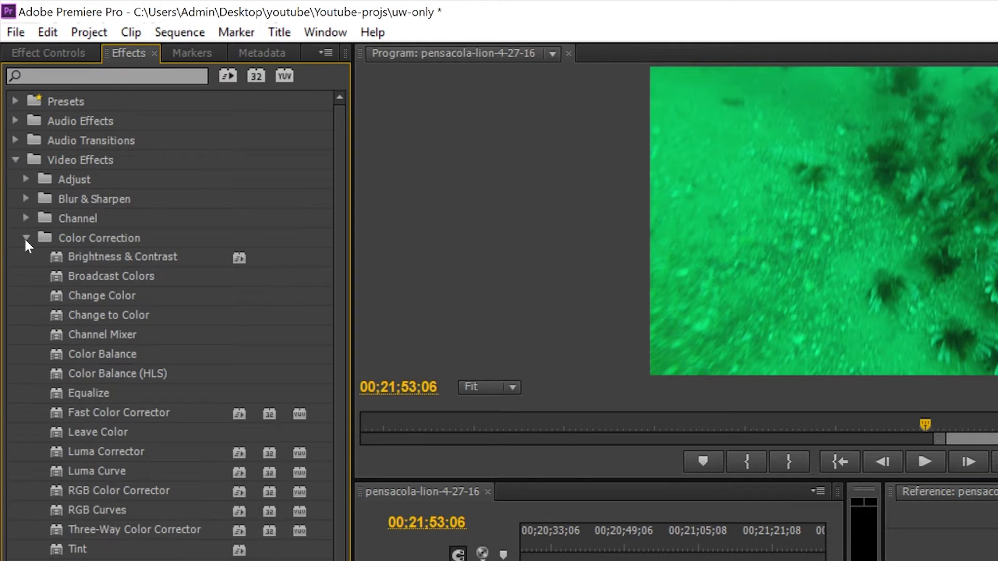
click(61, 470)
drag(61, 470, 53, 177)
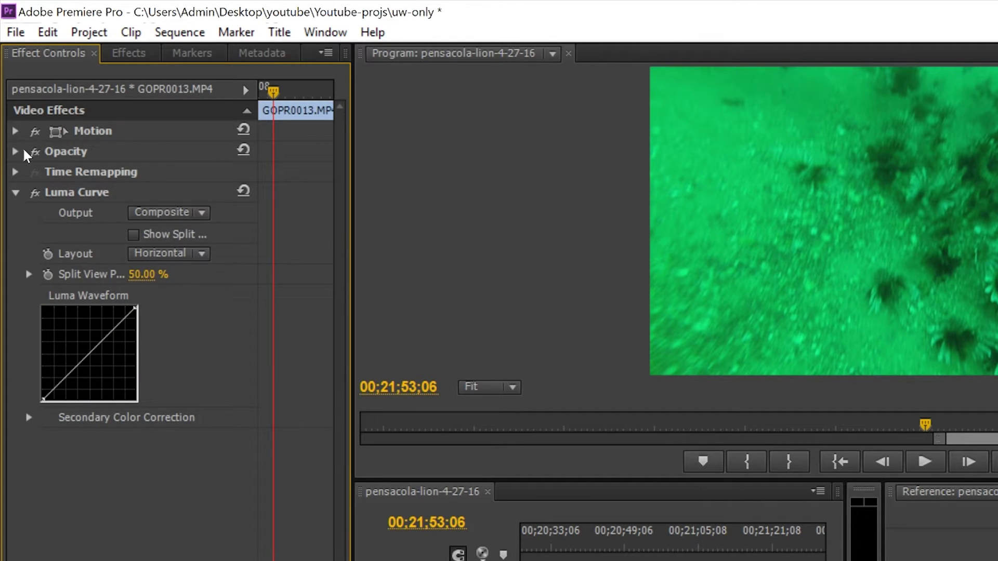
- Reshape the Luma Curve, pulling the white point left and deepening the black point
key(alt+shift+2)
mouse_move(135, 310)
mouse_down()
mouse_move(135, 354)
mouse_move(135, 309)
mouse_up()
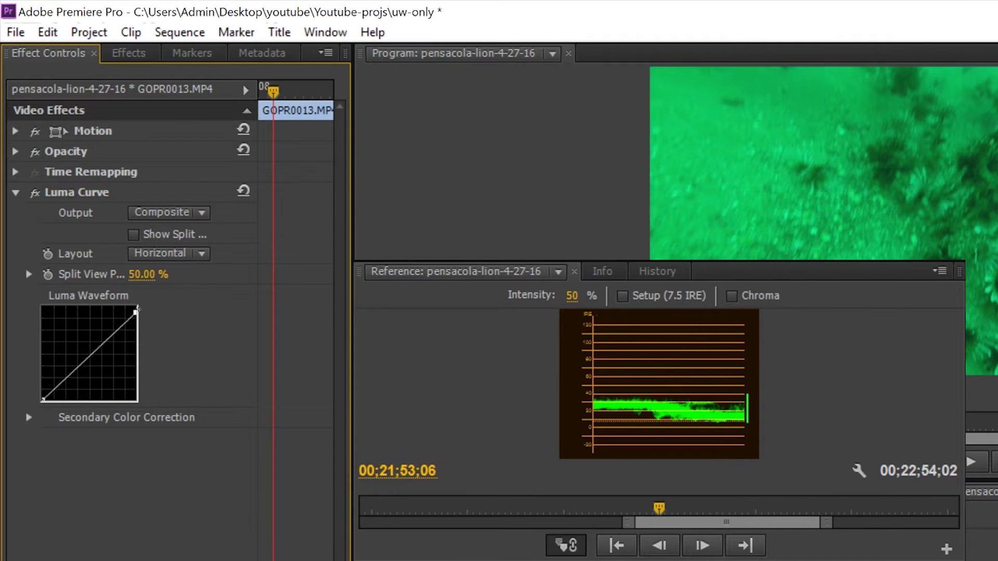
drag(43, 400, 41, 404)
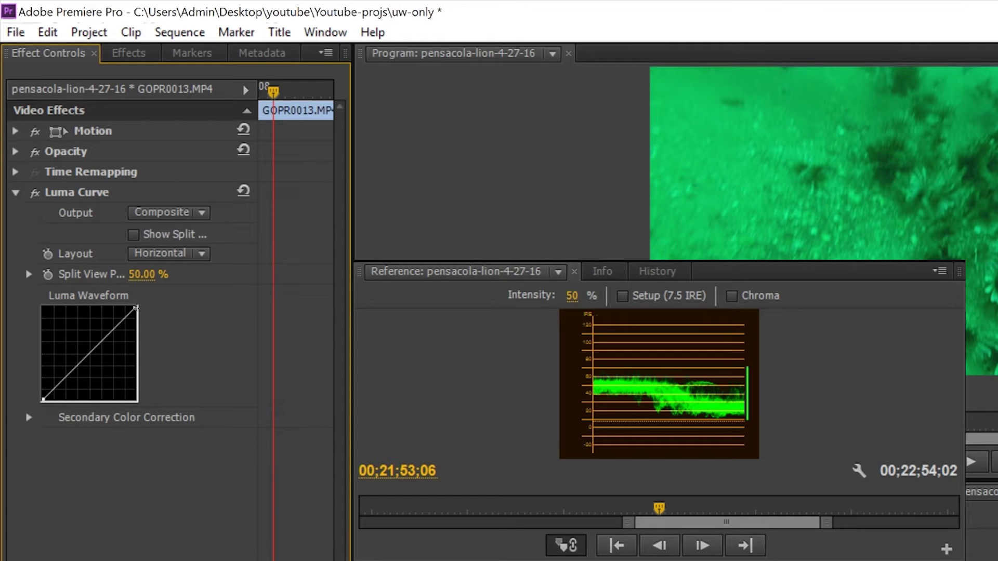
drag(134, 309, 117, 308)
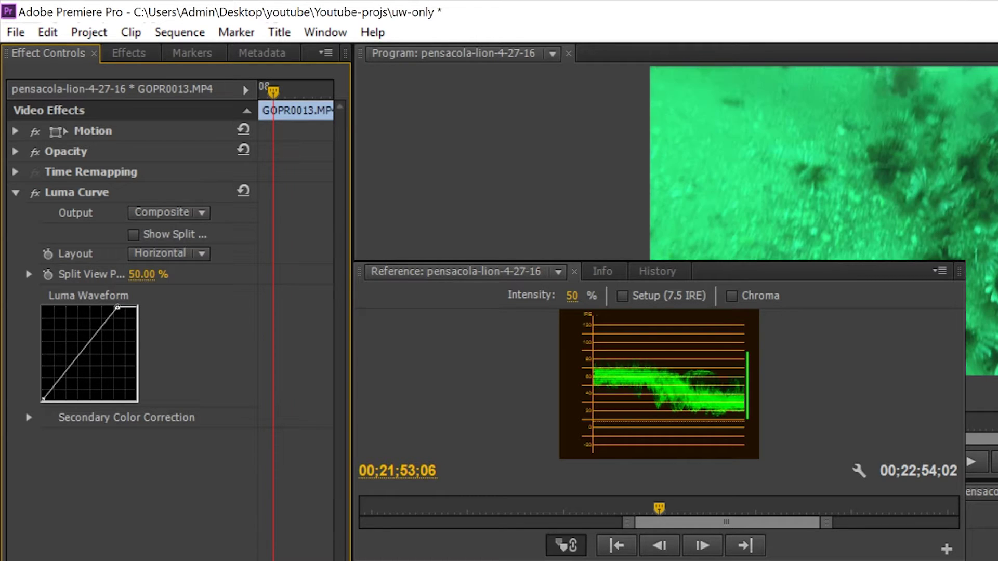
drag(118, 308, 111, 296)
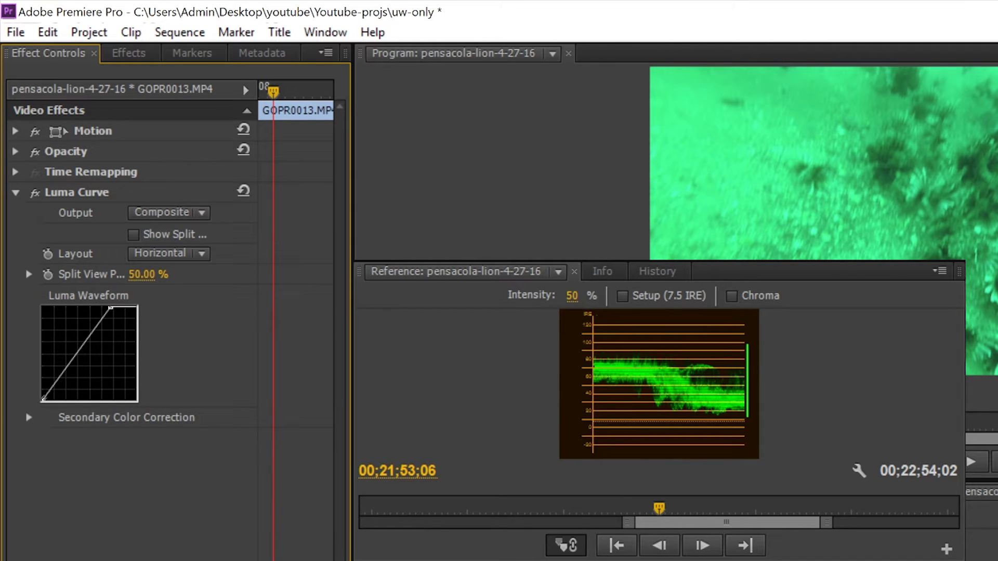
drag(44, 400, 49, 401)
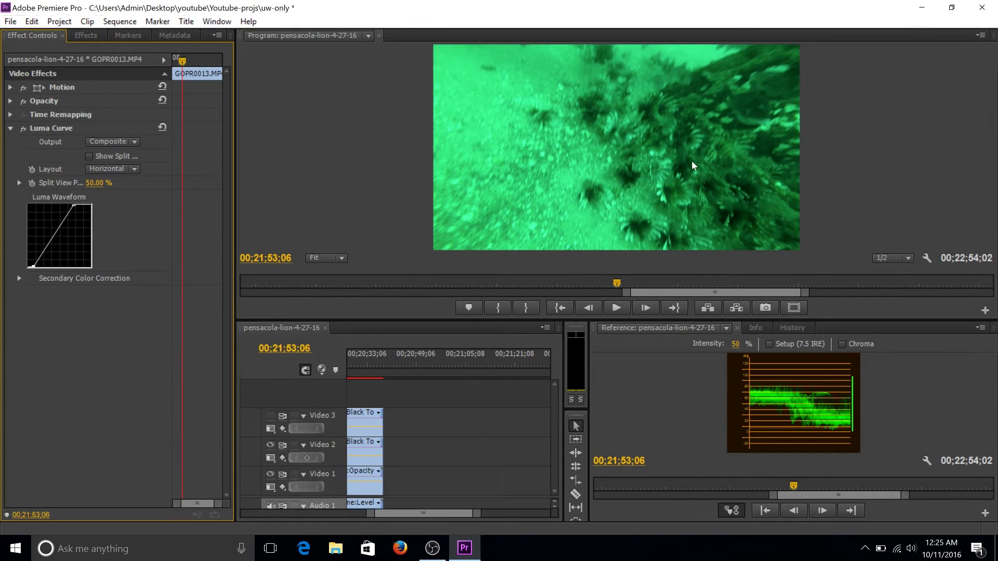
key(Right)
key(Right)
key(Right)
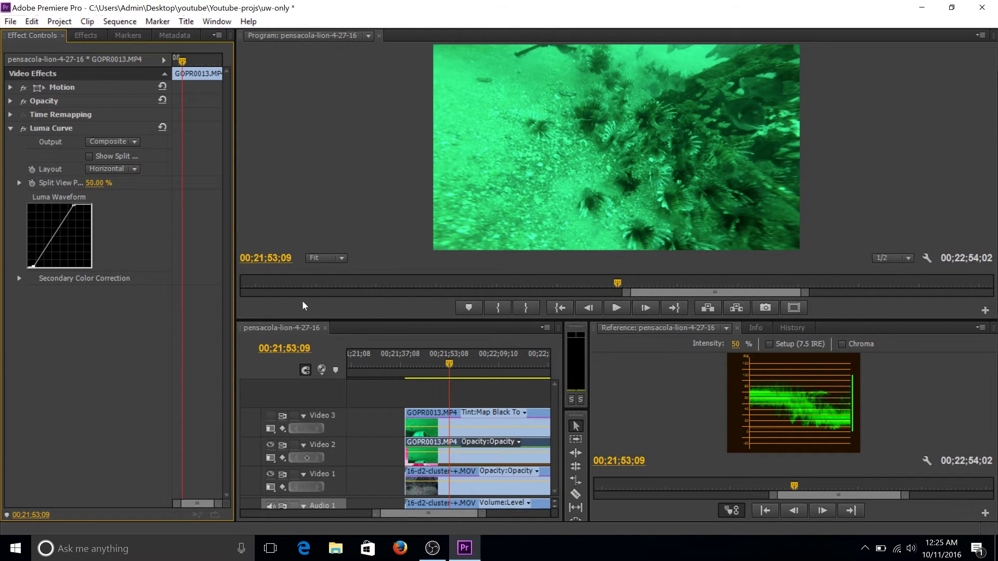
- Toggle Luma Curve off and on to compare, then switch the scope to RGB Parade
click(24, 129)
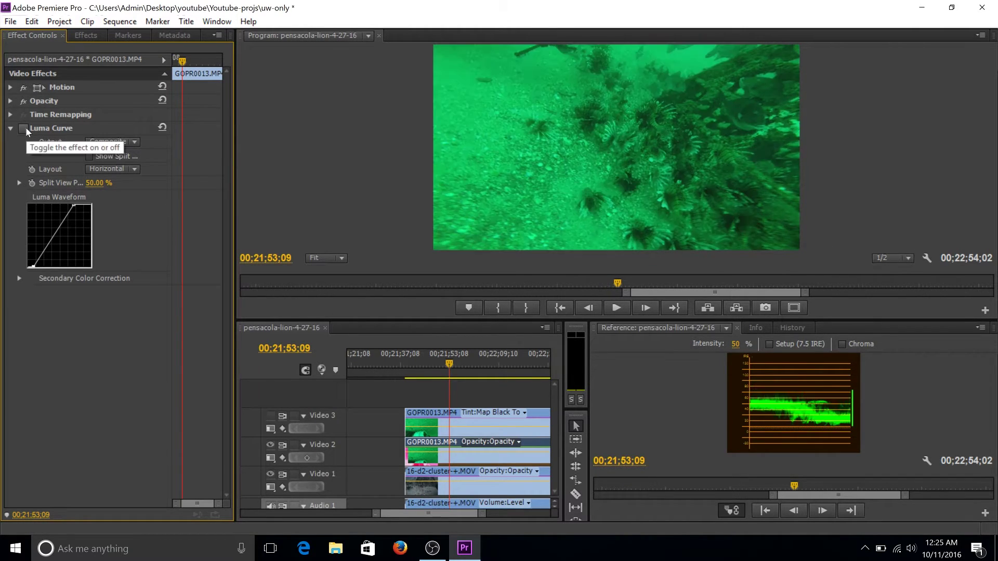
click(24, 128)
click(25, 128)
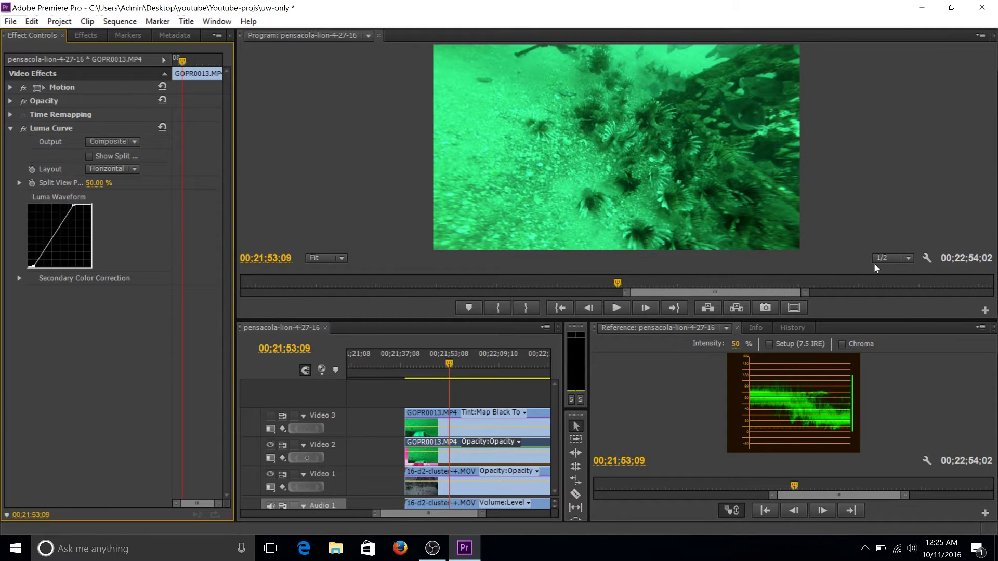
click(976, 326)
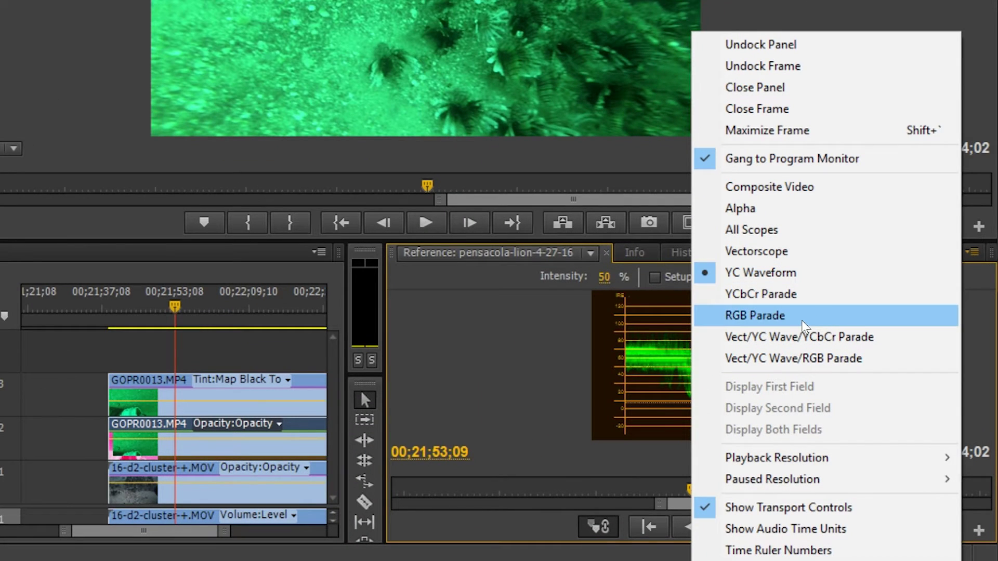
click(801, 321)
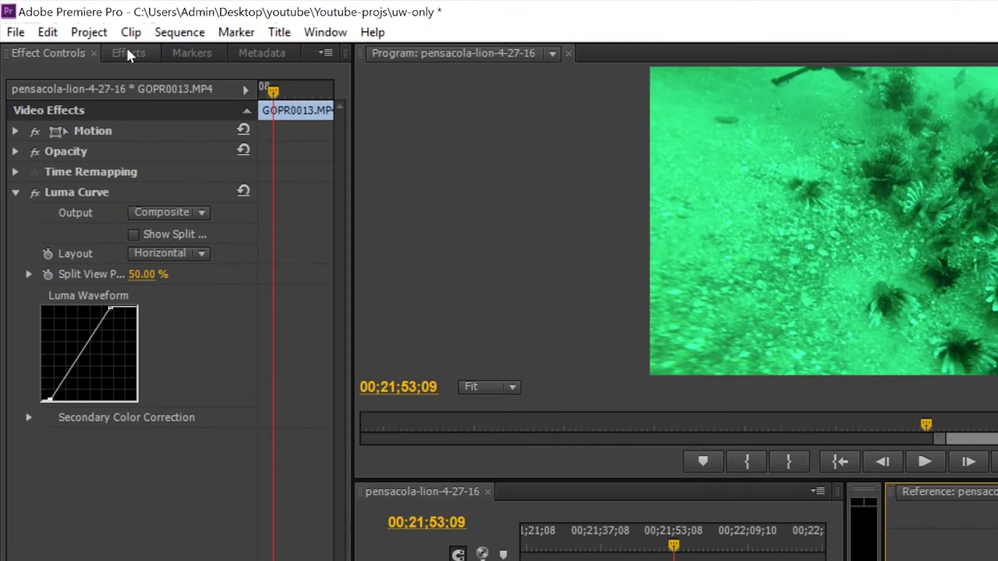
- Add the RGB Curves effect to the clip
click(129, 53)
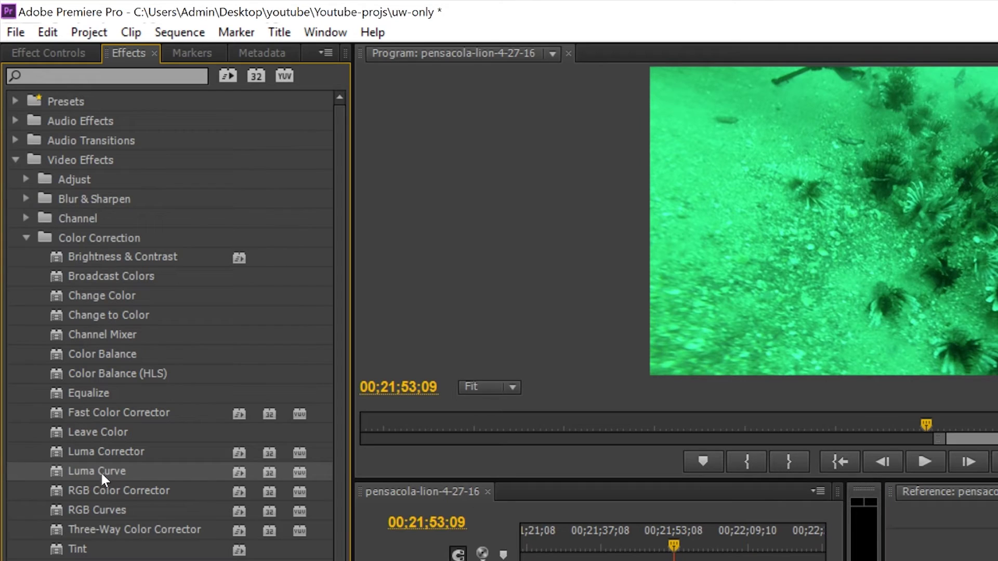
click(73, 513)
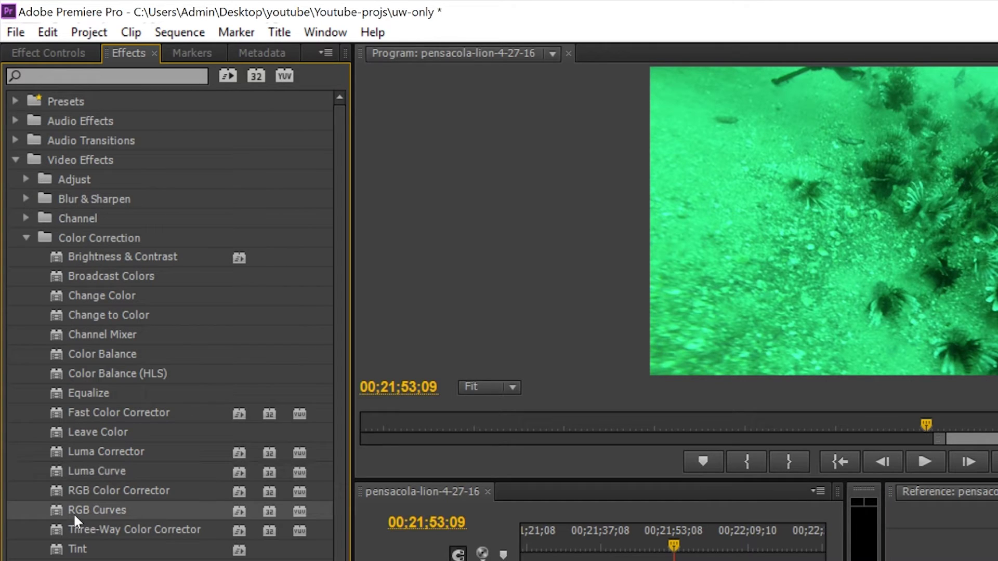
click(23, 48)
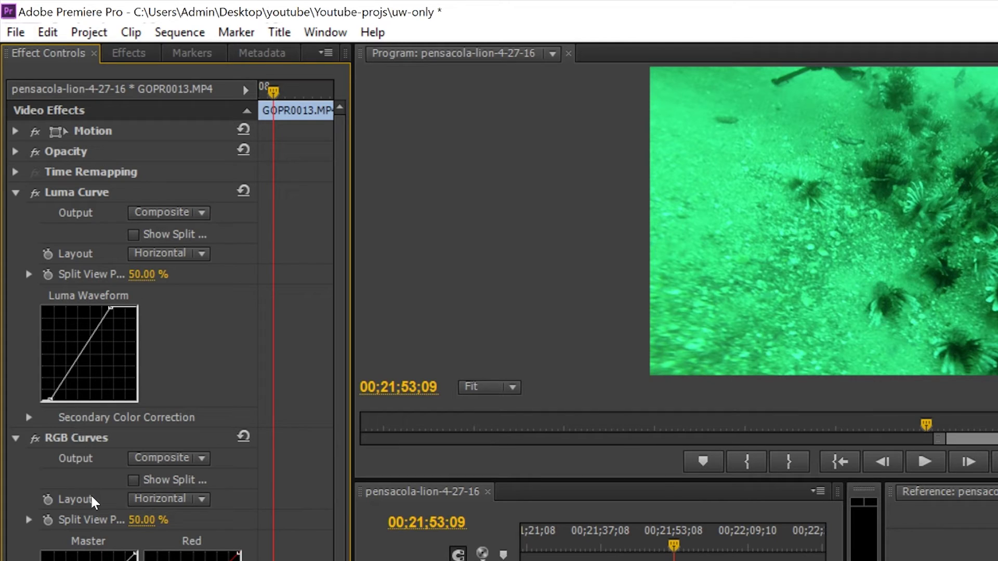
scroll(91, 494, down, 3)
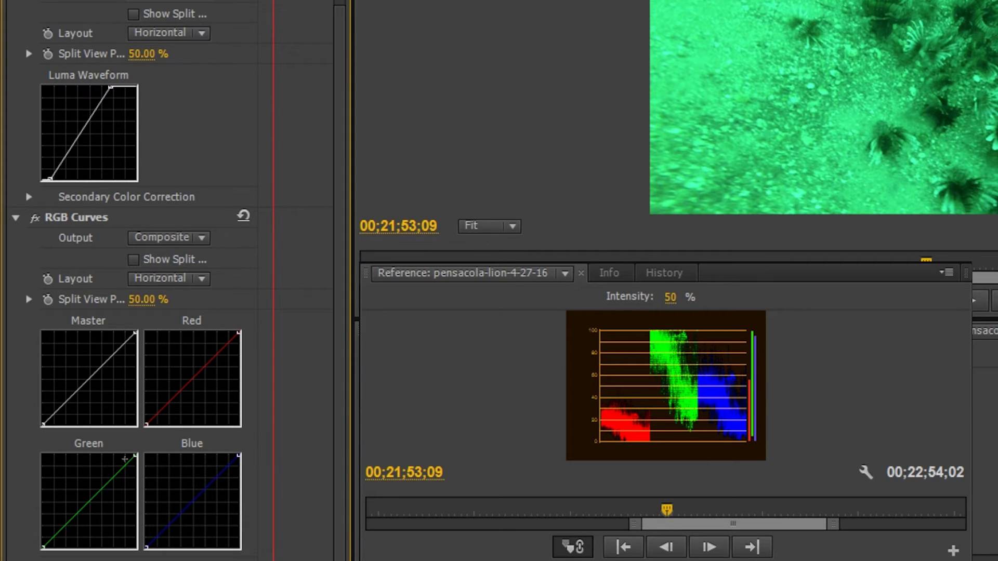
- Lower the Green curve highlights, tweak green shadows, boost red highlights, and compare with fx off
drag(136, 457, 136, 481)
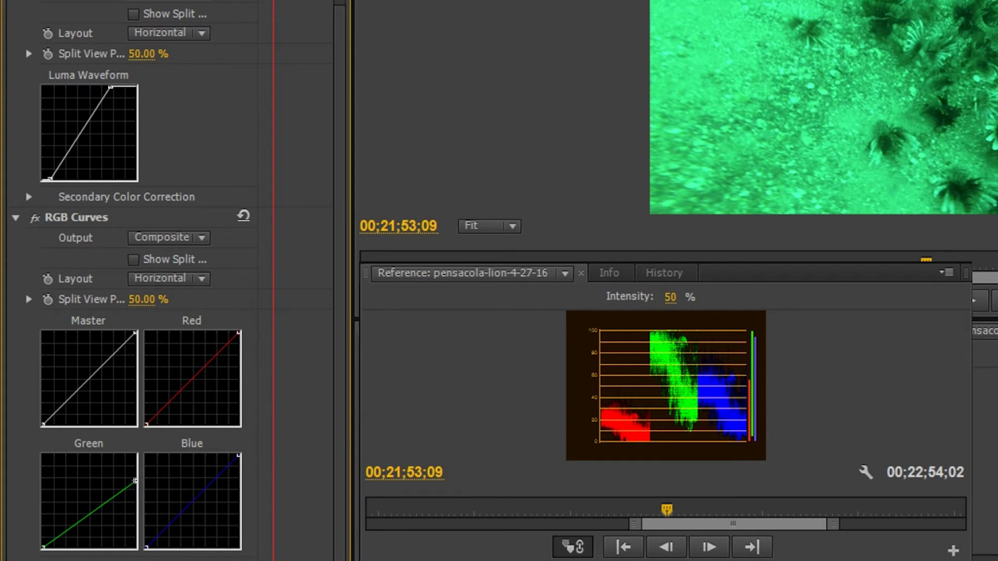
drag(136, 481, 133, 492)
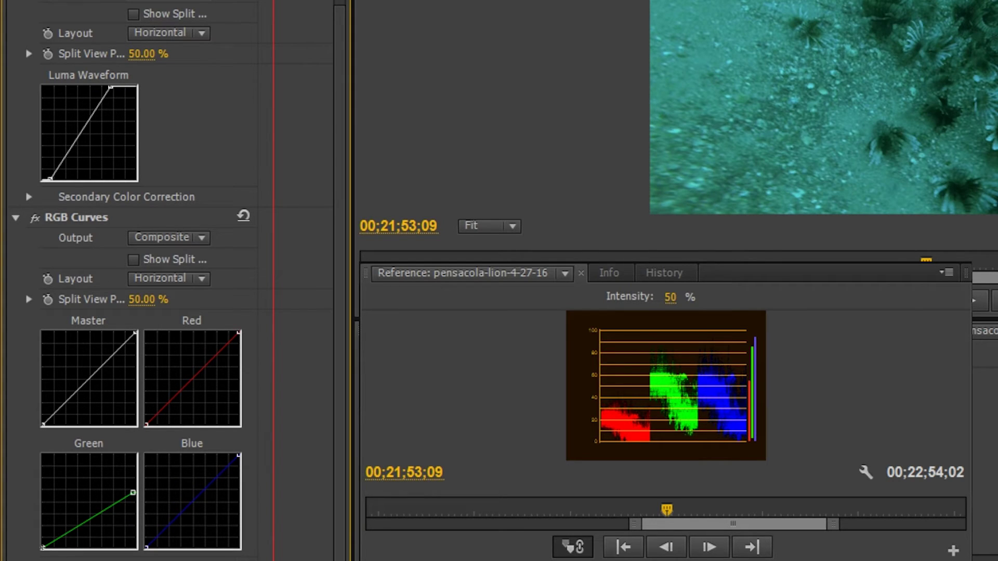
drag(43, 549, 47, 548)
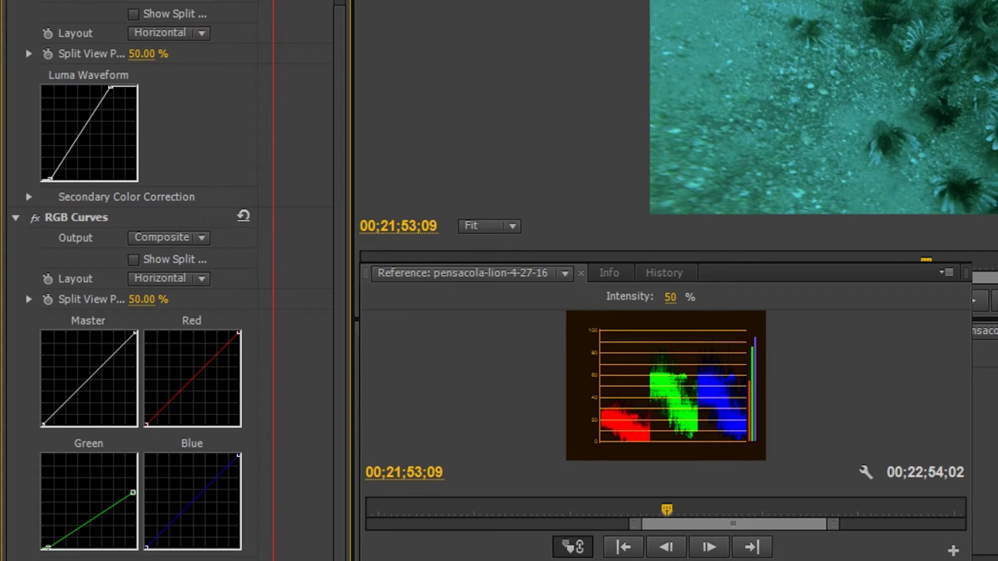
drag(48, 549, 47, 549)
drag(229, 332, 193, 334)
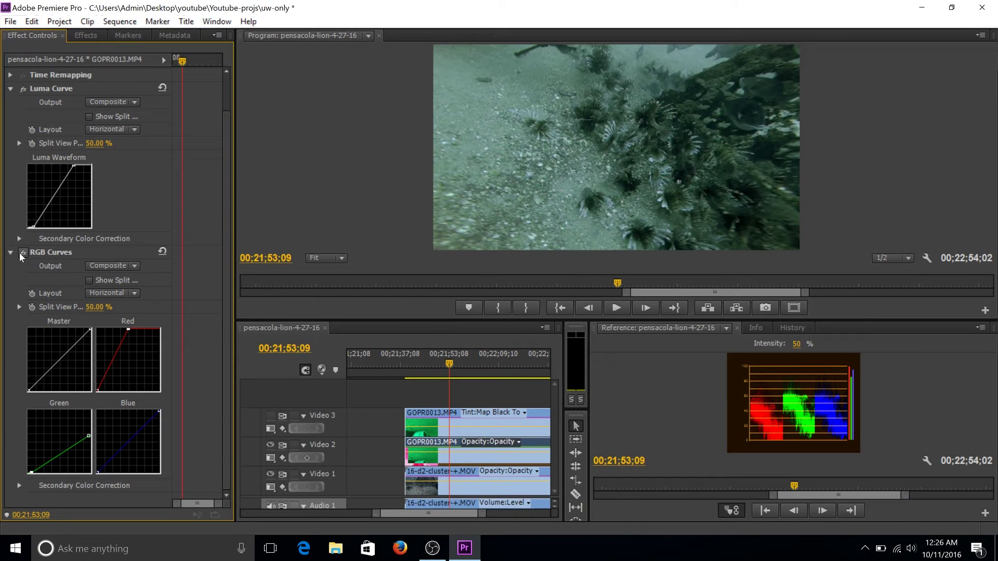
click(21, 252)
- Raise the Blue curve highlights and lift Red shadows, comparing RGB Curves off and on
drag(159, 412, 151, 407)
drag(97, 390, 98, 385)
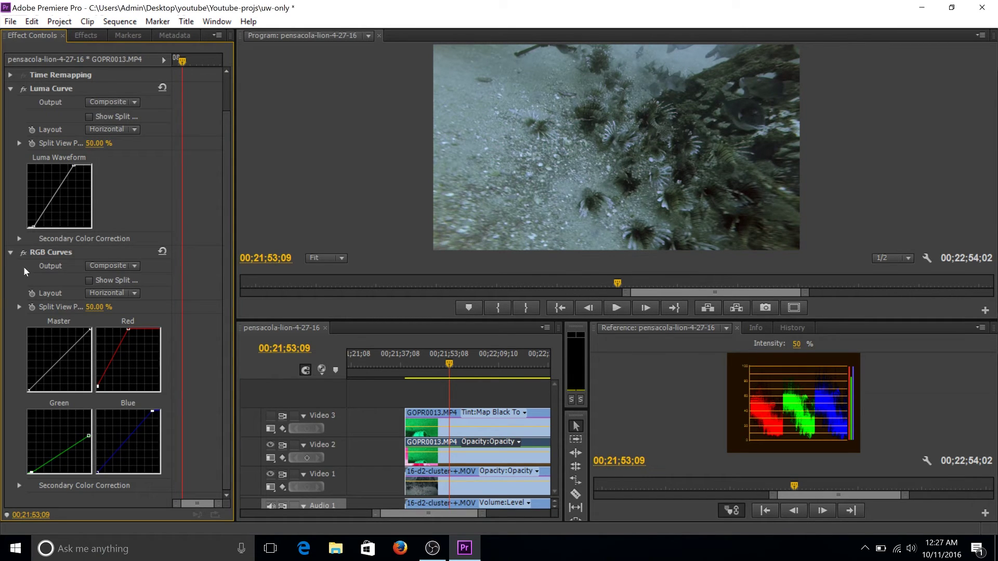
click(23, 252)
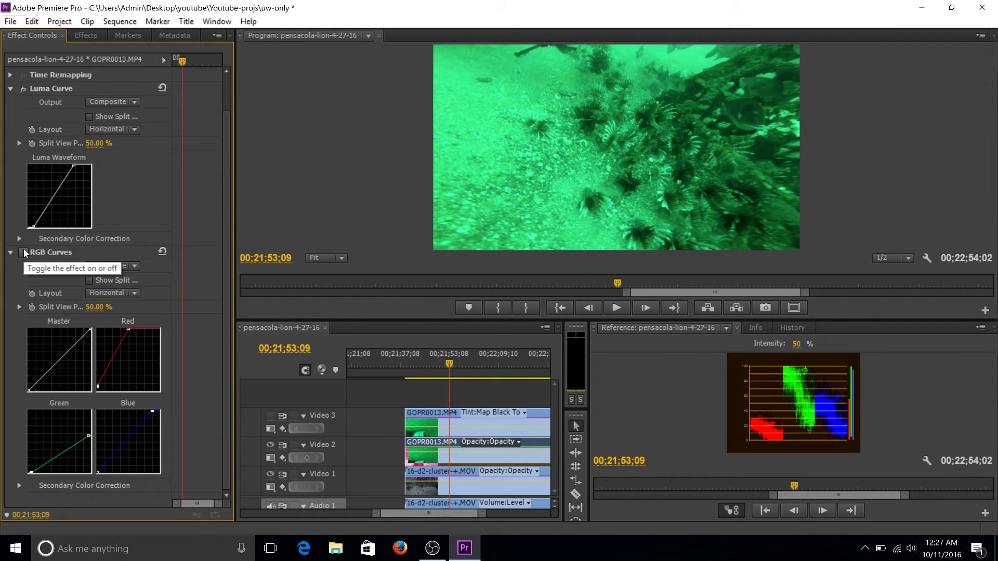
click(24, 251)
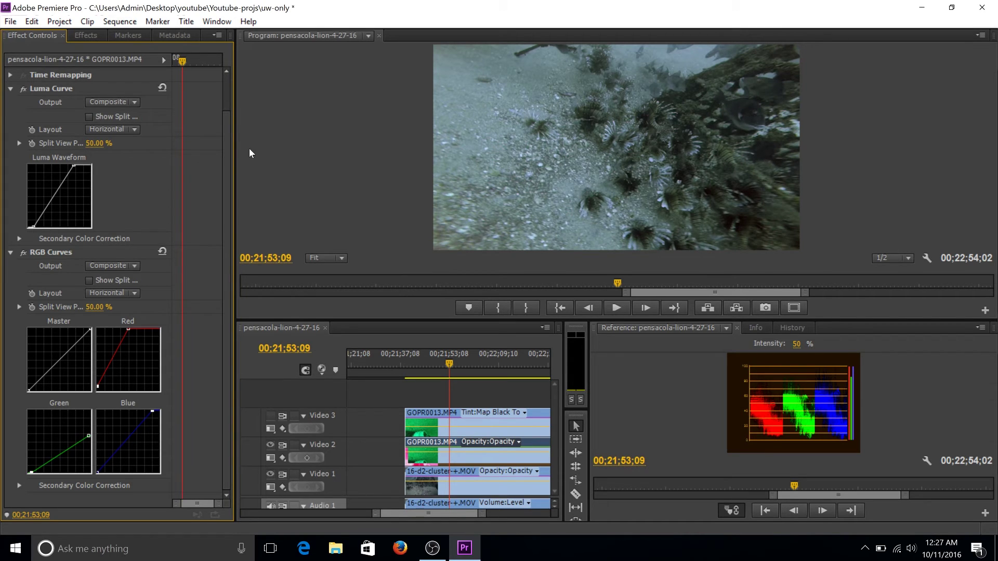
click(80, 37)
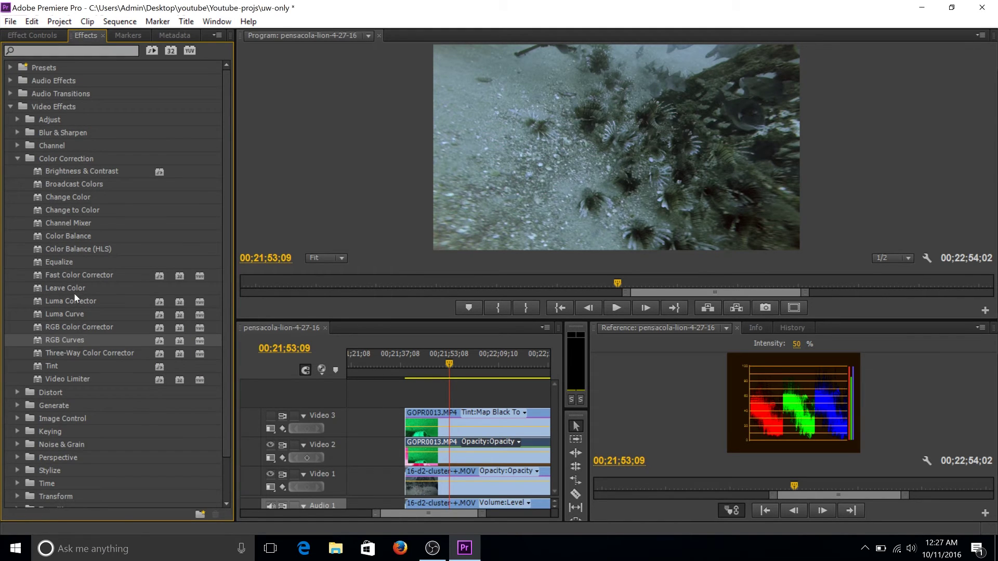
- Add Fast Color Corrector with Saturation 130 and toggle it to compare
click(39, 275)
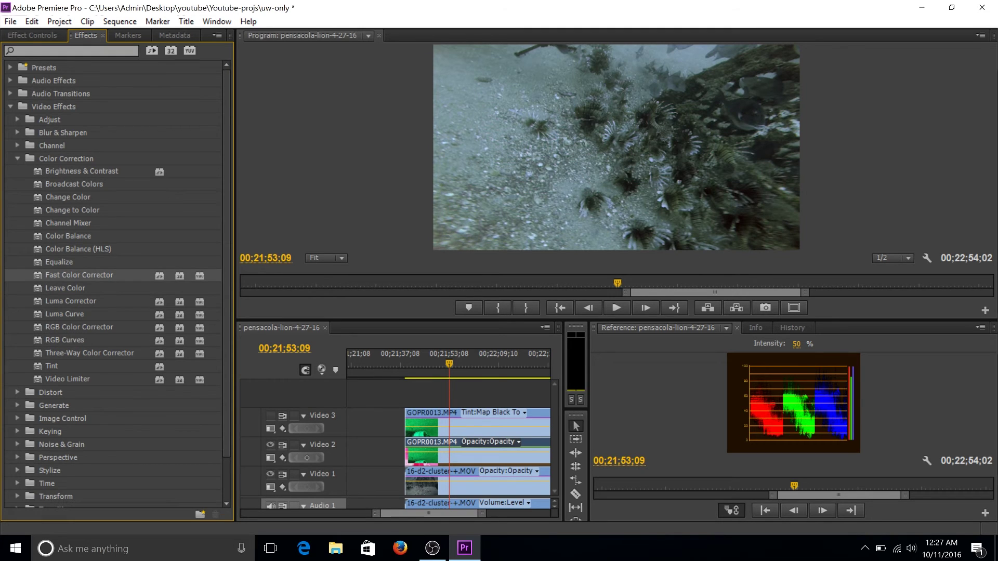
click(30, 33)
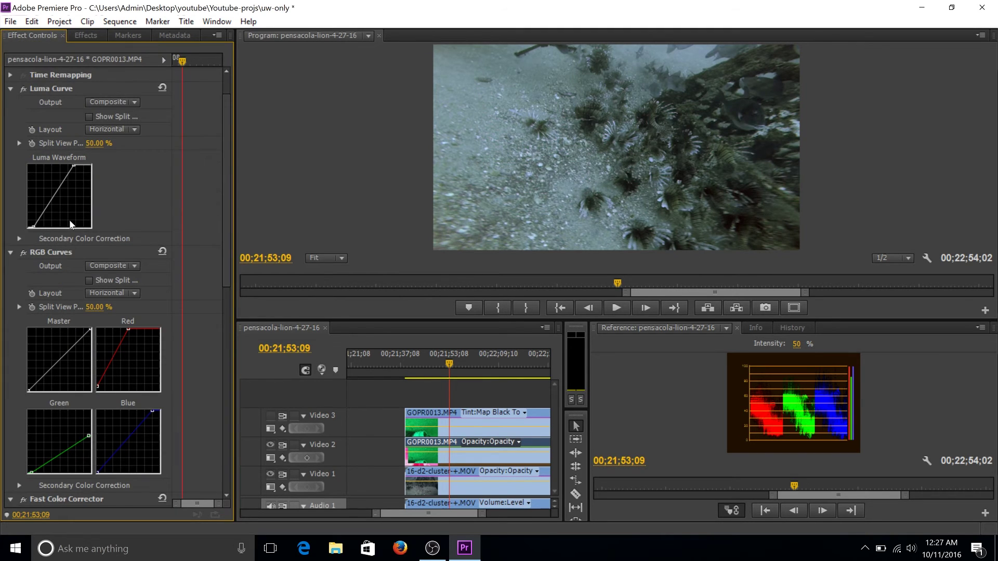
scroll(70, 224, down, 1)
scroll(70, 224, down, 2)
scroll(72, 224, down, 2)
scroll(71, 237, down, 2)
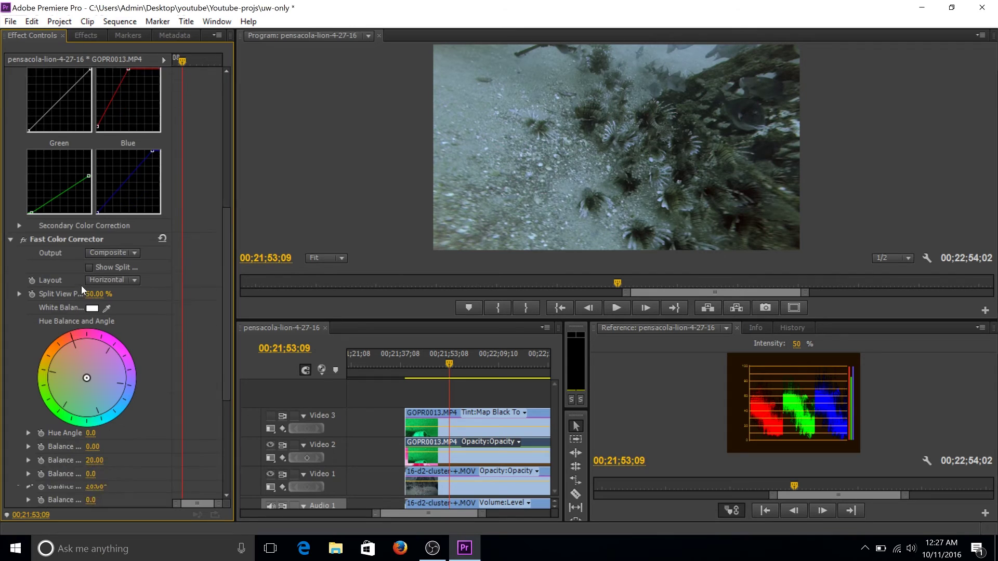
scroll(81, 289, down, 1)
scroll(81, 289, down, 1)
scroll(86, 312, down, 2)
scroll(91, 333, down, 3)
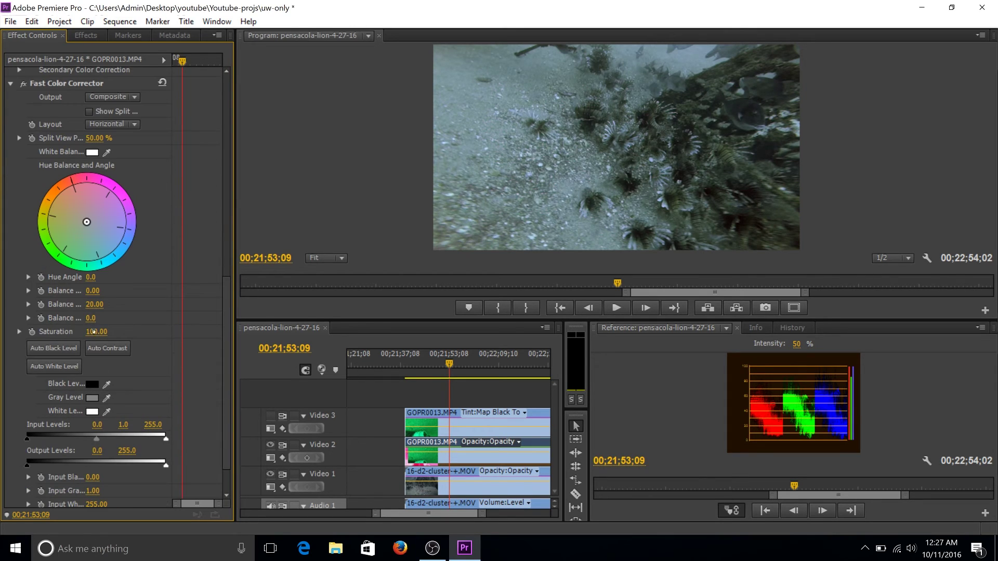
click(93, 331)
text(130)
click(156, 336)
click(33, 86)
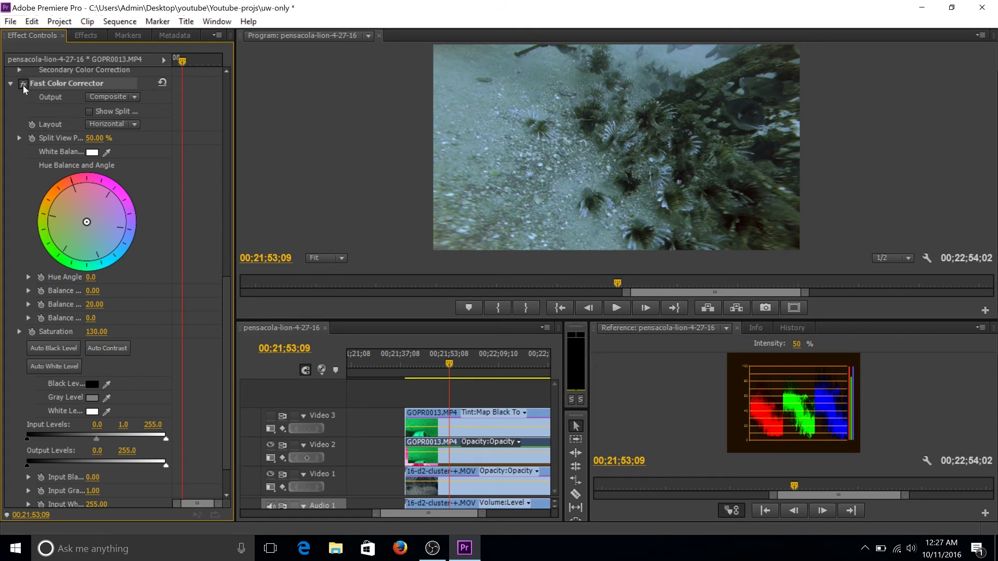
click(24, 84)
scroll(31, 133, up, 3)
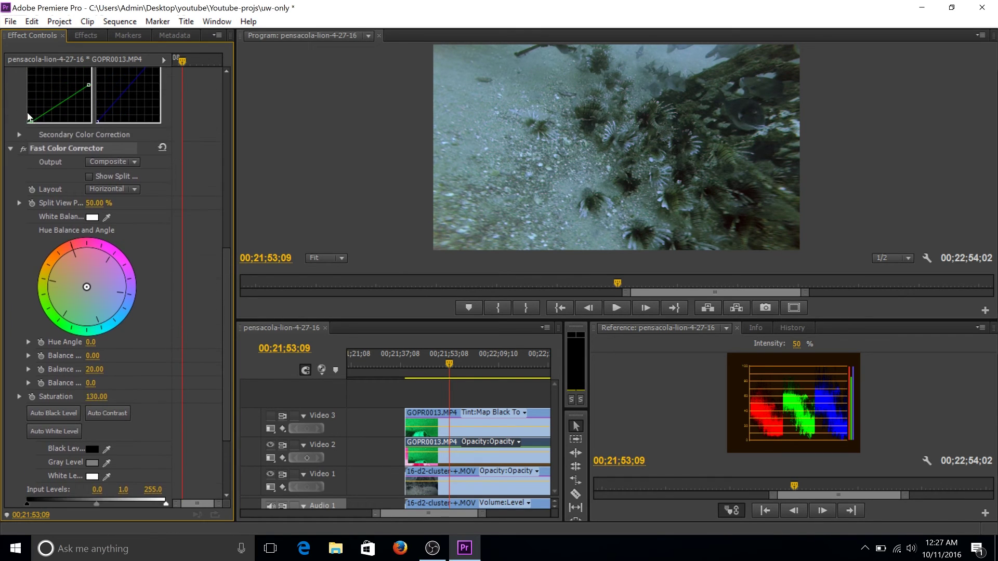
scroll(42, 153, up, 1)
scroll(43, 160, up, 4)
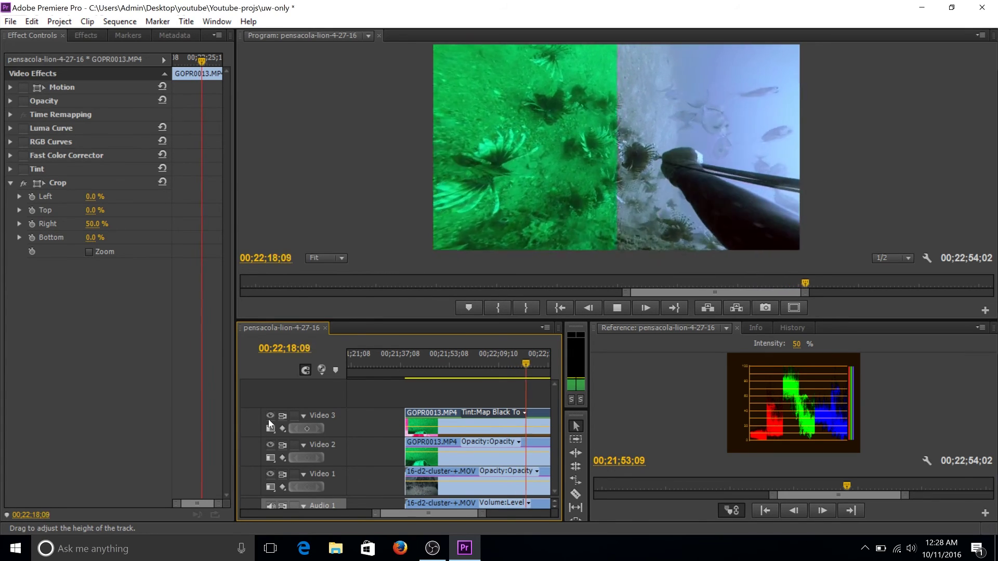
- Compare Video 3 and Video 2 visibility, re-enable Video 3, and maximise the Program Monitor
click(270, 417)
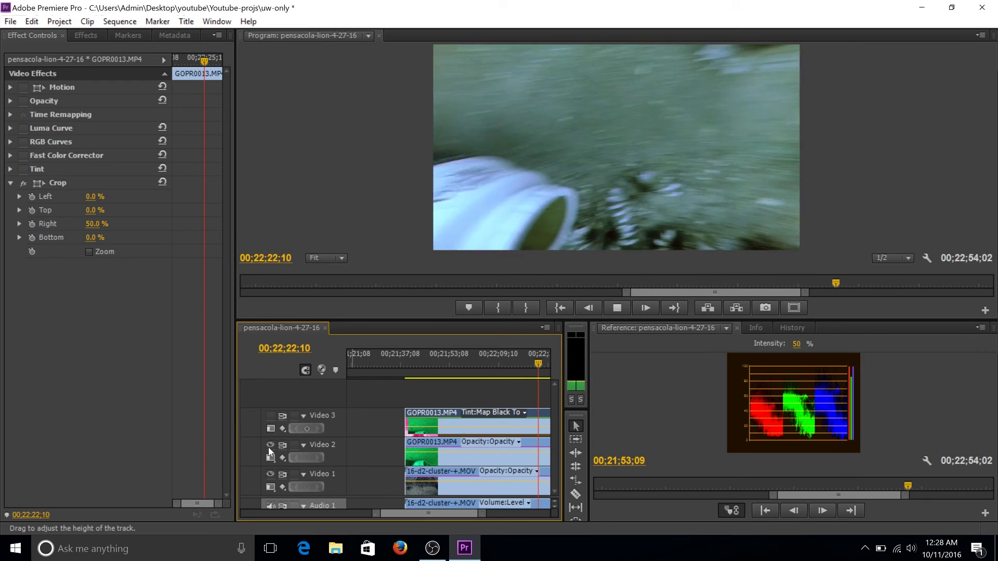
click(270, 446)
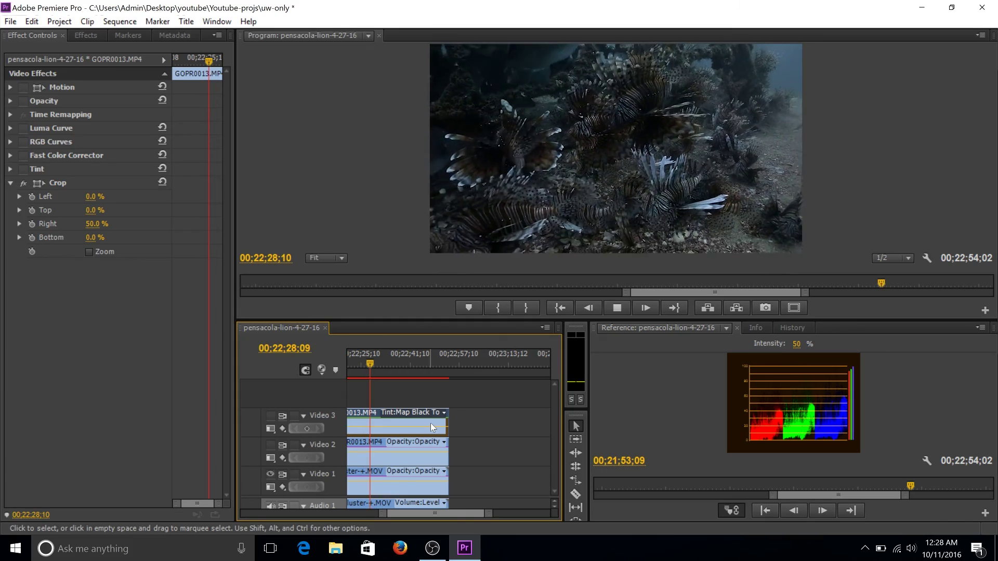
click(268, 419)
key(grave)
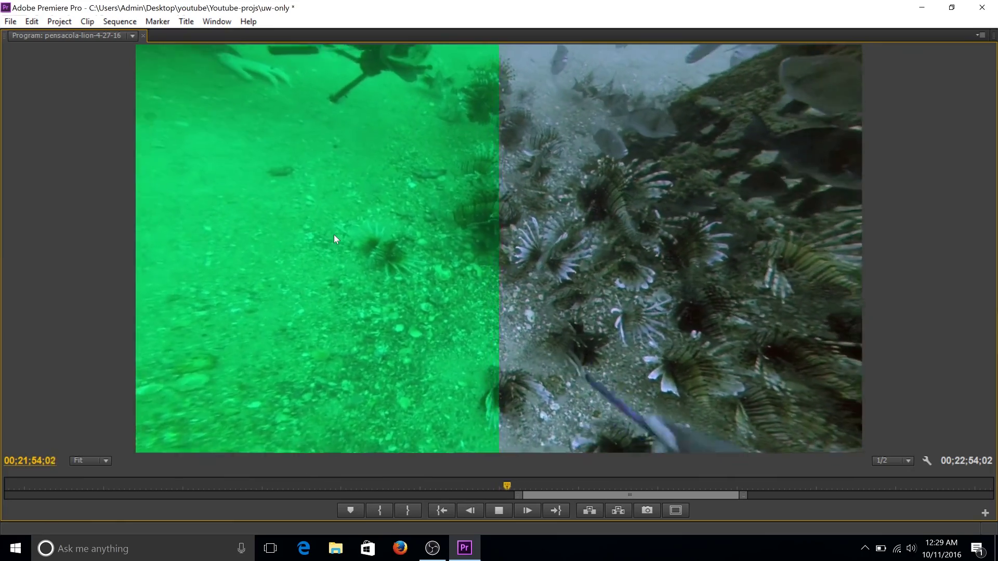